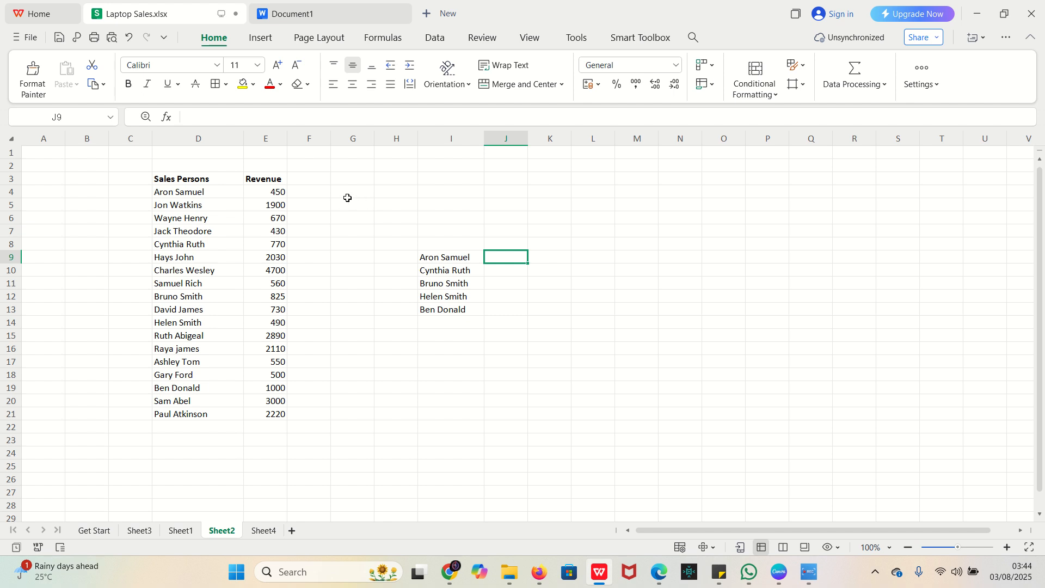
Step: Compare the sales persons' revenue list on Sheet2 with the yearly laptop brand table on Sheet4
{"action": "left_click", "coordinate": [185, 193]}
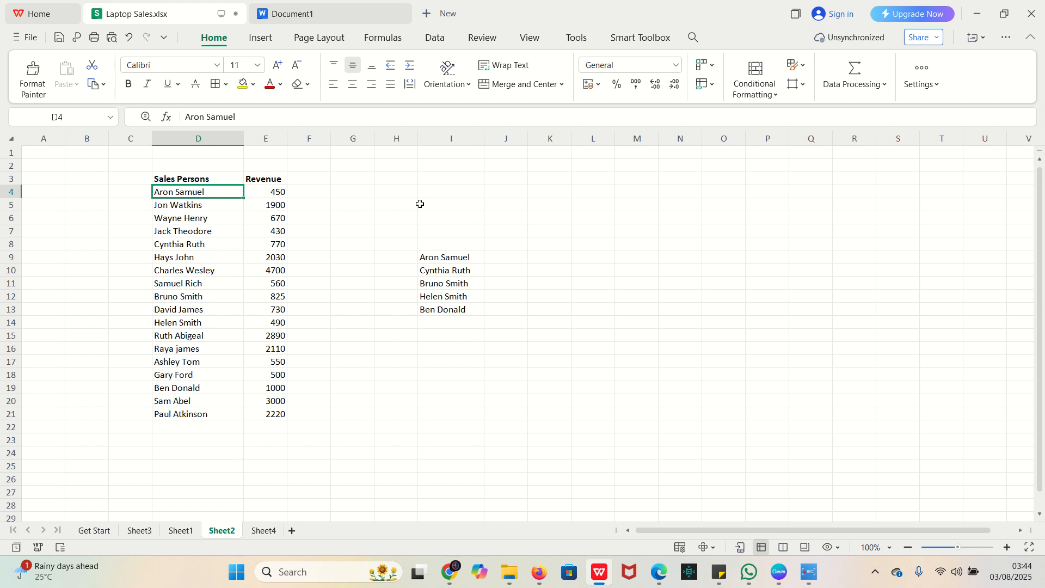
{"action": "left_click", "coordinate": [263, 532]}
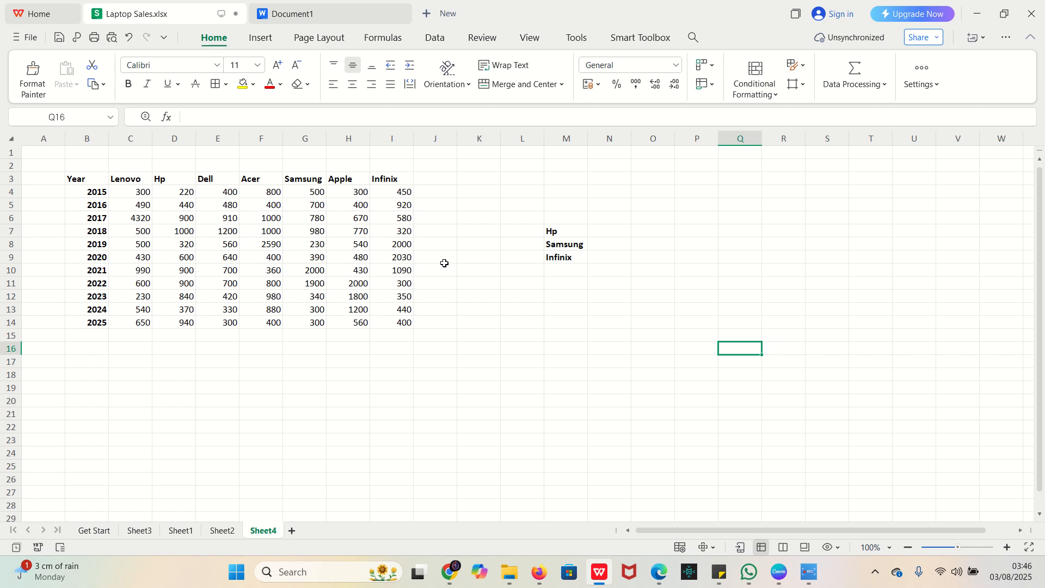
{"action": "left_click", "coordinate": [217, 531]}
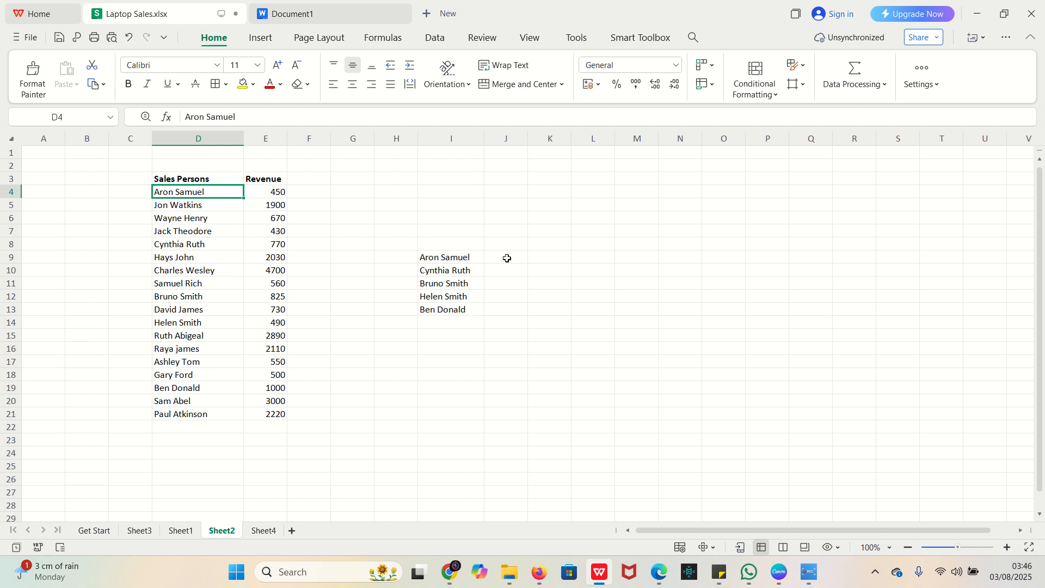
{"action": "left_click", "coordinate": [264, 531]}
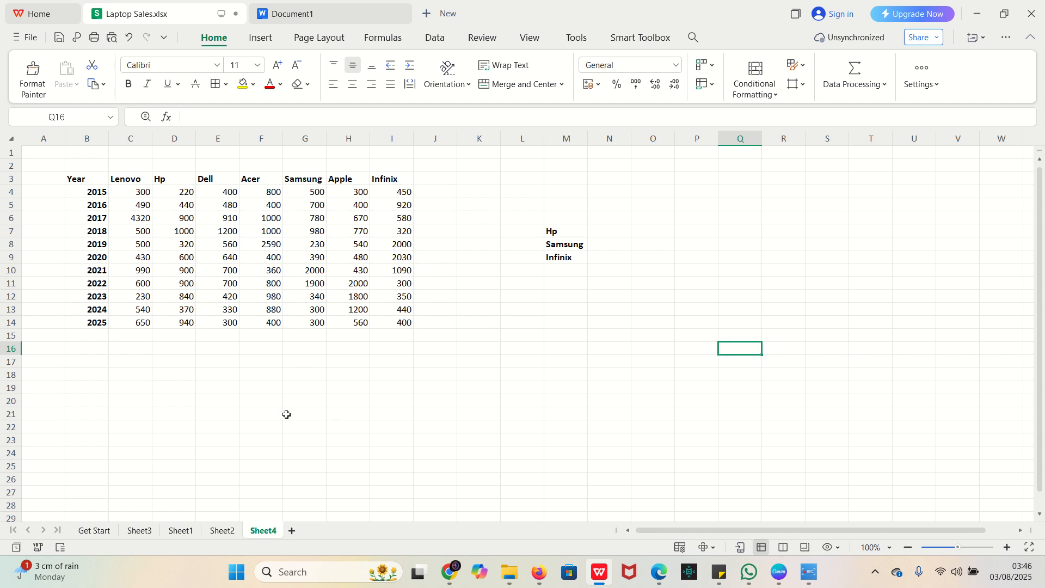
{"action": "left_click", "coordinate": [222, 532]}
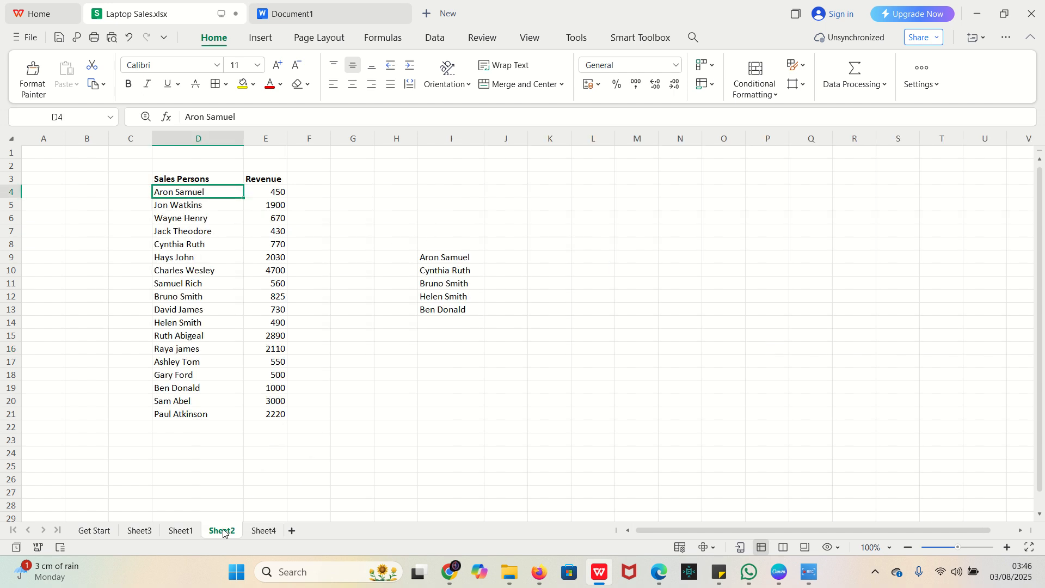
Step: In J9 of Sheet2, enter an XLOOKUP formula with lookup value I9, lookup array D4:D21 and return array E4:E21
{"action": "left_click", "coordinate": [501, 259]}
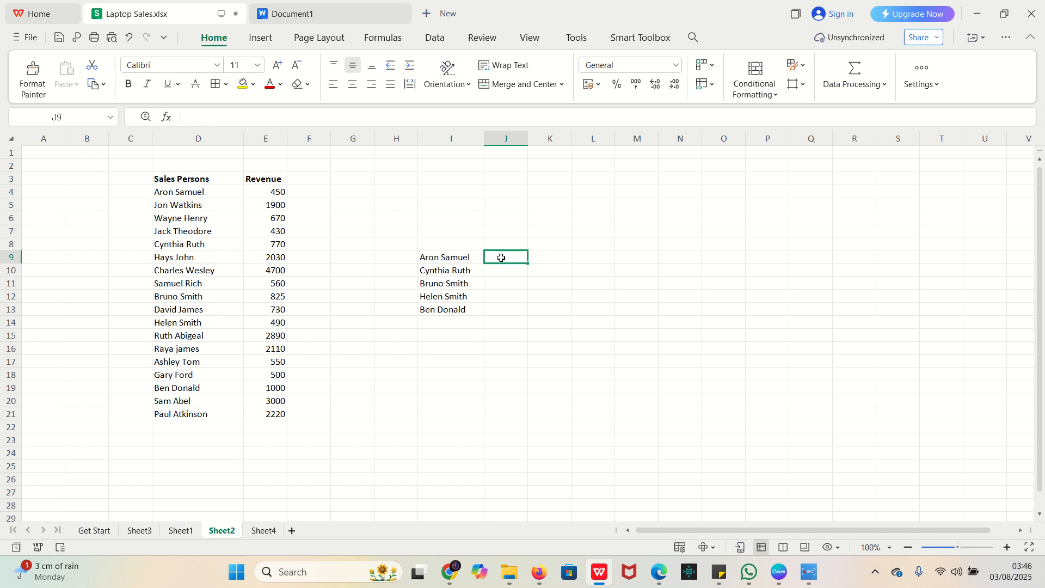
{"action": "type", "text": "="}
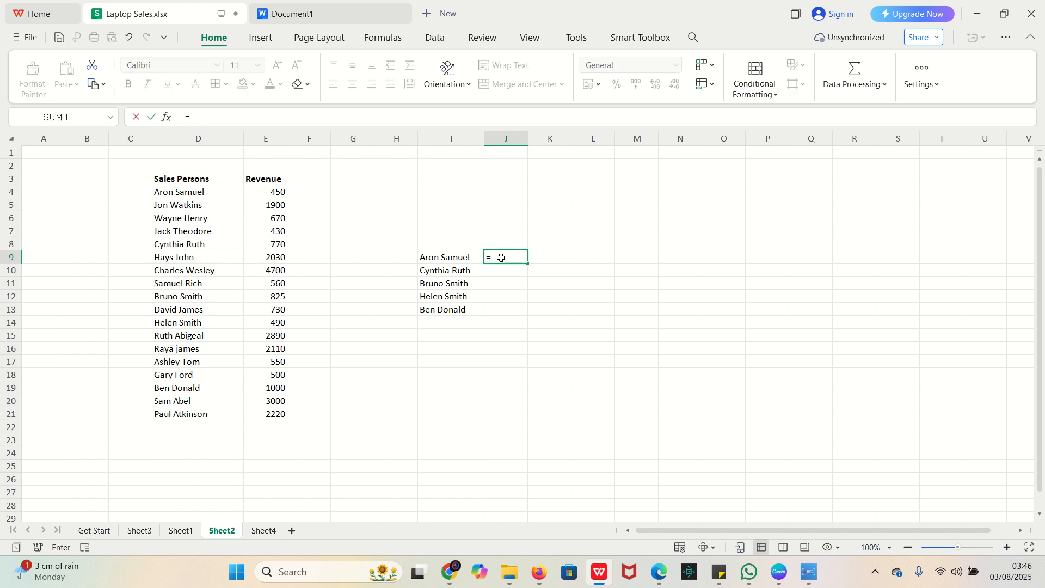
{"action": "type", "text": "xlo"}
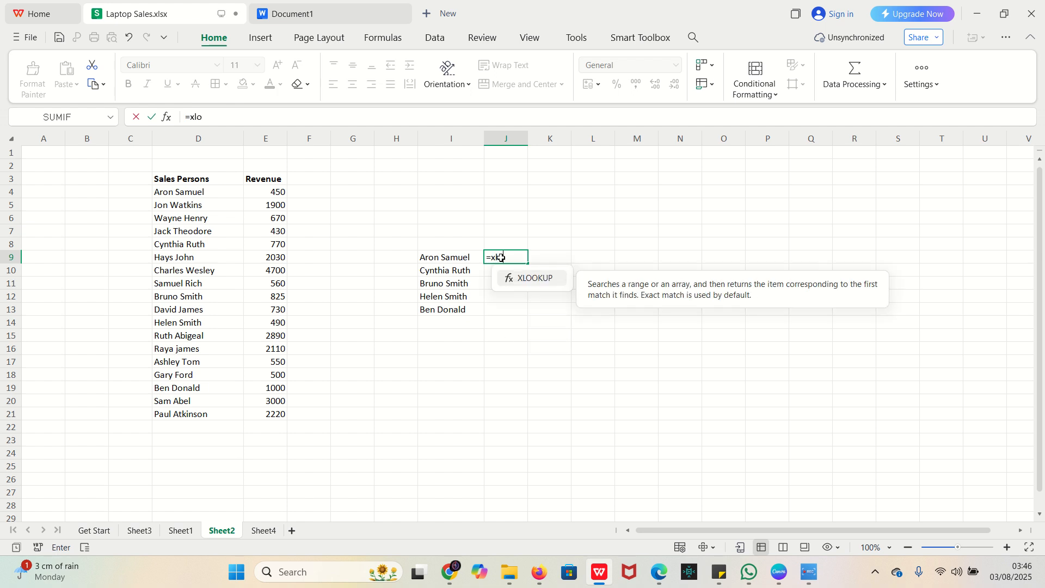
{"action": "double_click", "coordinate": [537, 281]}
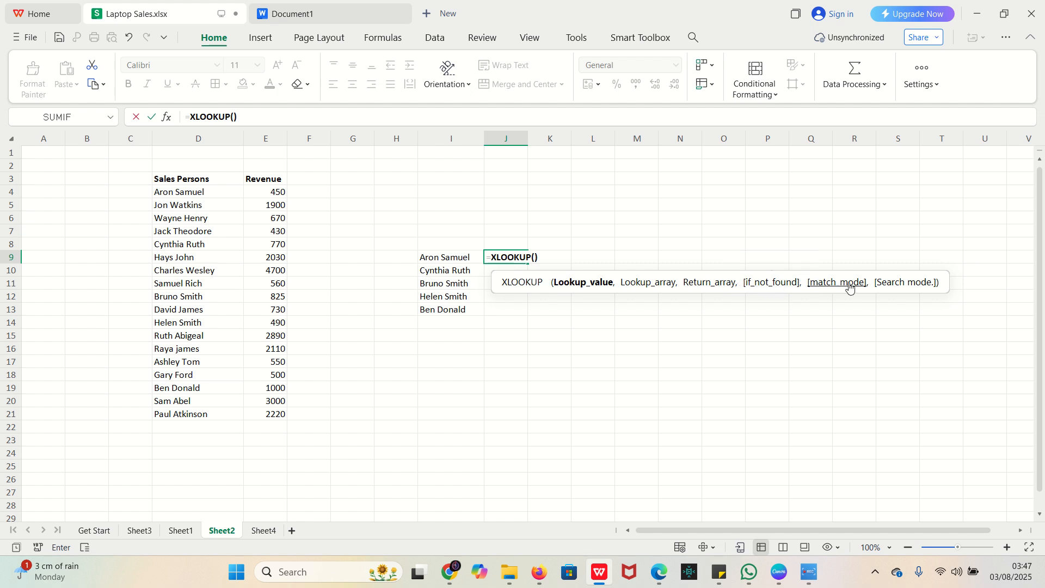
{"action": "mouse_move", "coordinate": [929, 290]}
{"action": "left_click", "coordinate": [453, 256]}
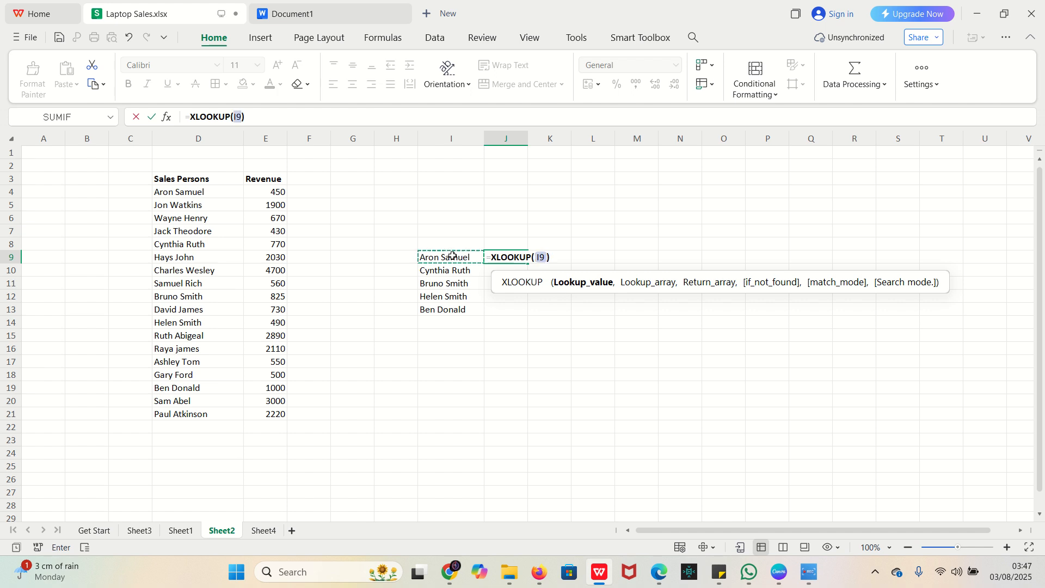
{"action": "left_click", "coordinate": [452, 256]}
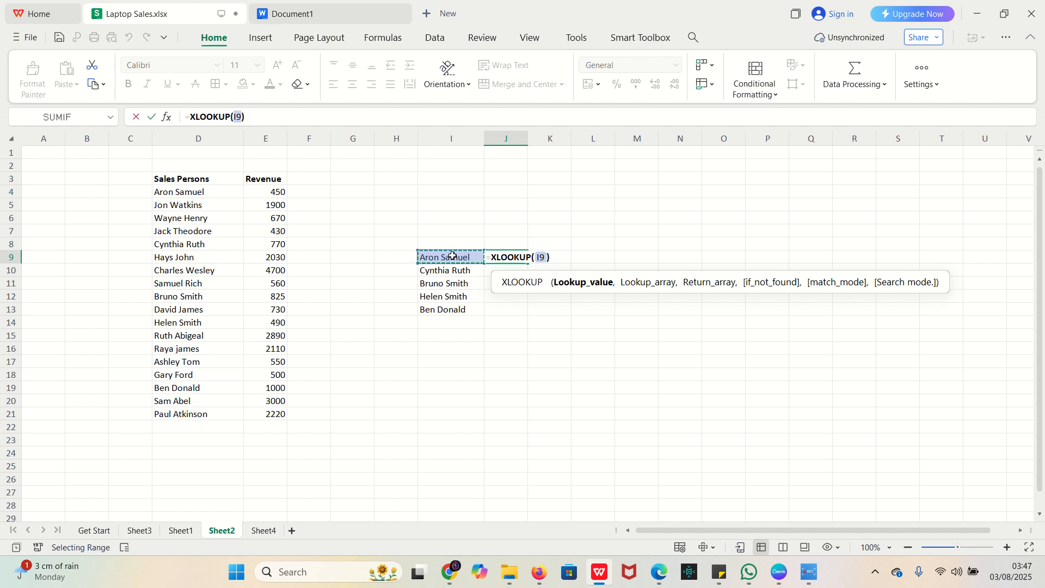
{"action": "type", "text": ","}
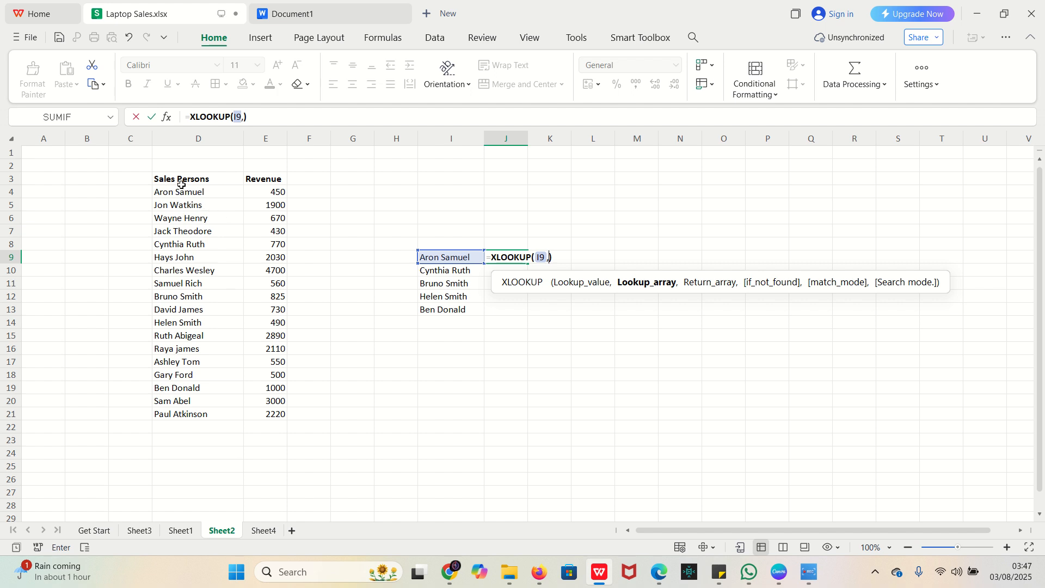
{"action": "left_click_drag", "start_coordinate": [180, 193], "coordinate": [177, 416]}
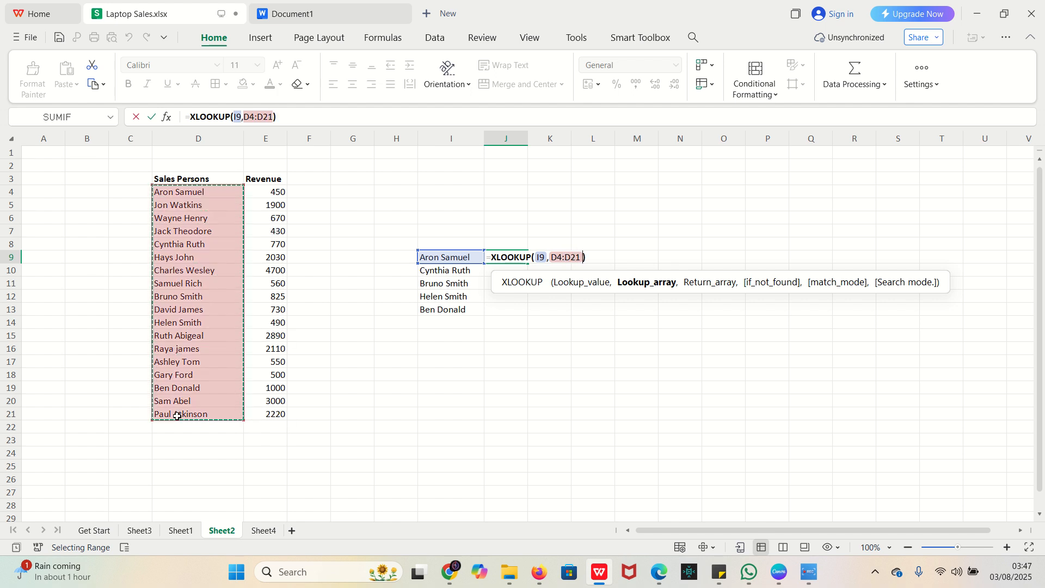
{"action": "type", "text": ","}
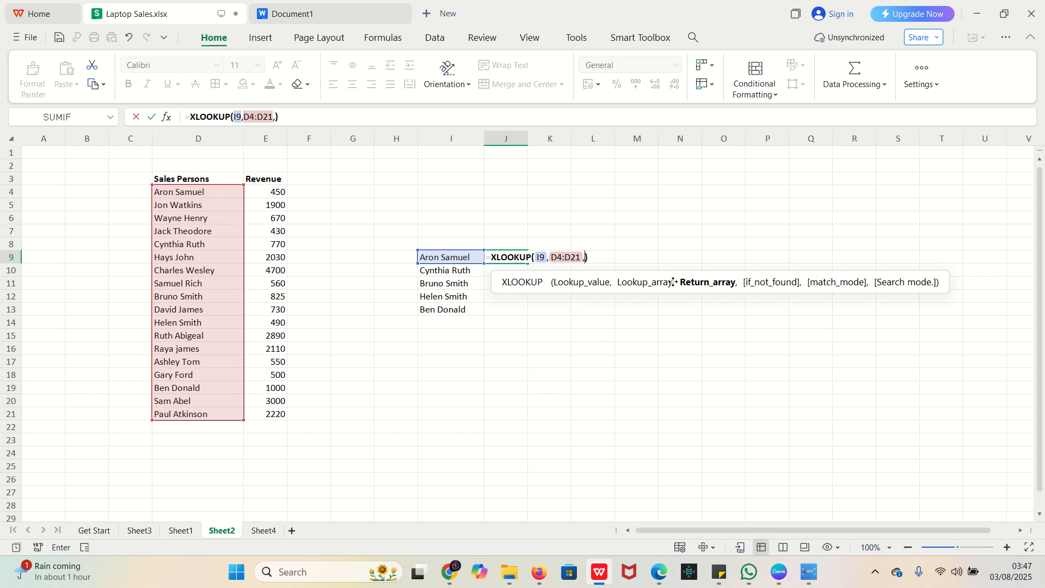
{"action": "left_click", "coordinate": [272, 190]}
{"action": "left_click_drag", "start_coordinate": [273, 191], "coordinate": [272, 411]}
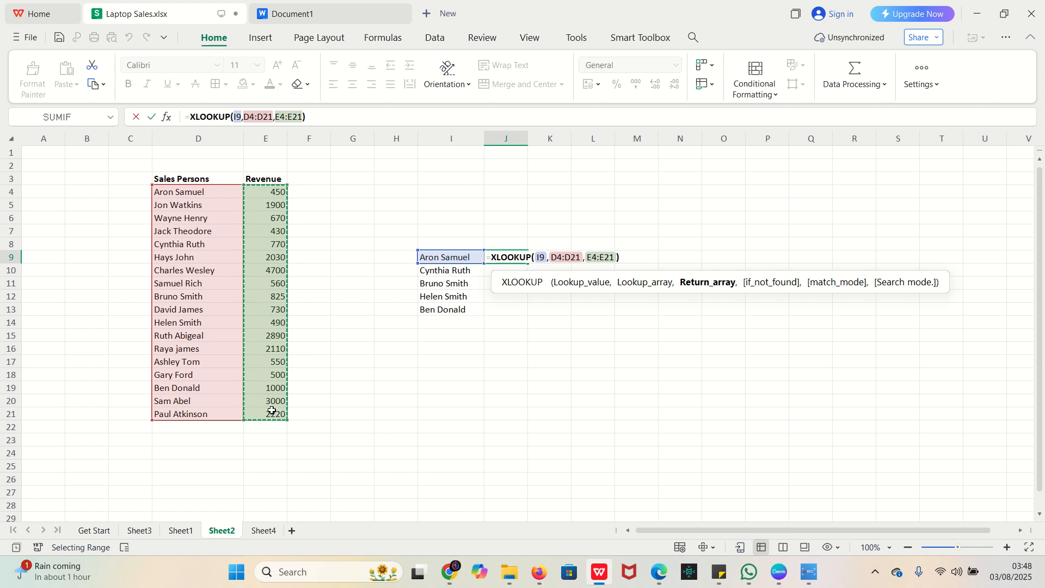
{"action": "key", "text": "Return"}
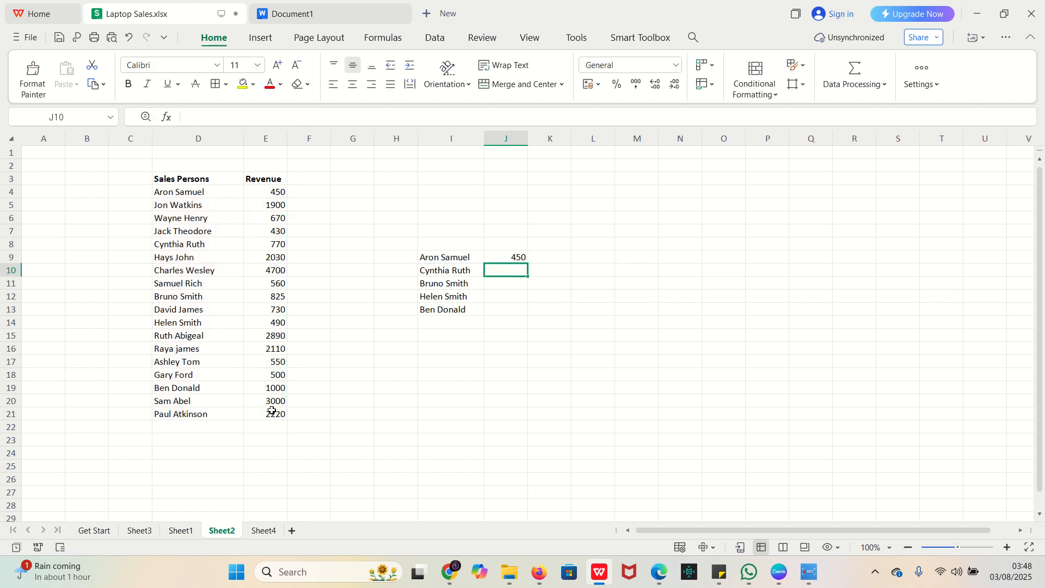
Step: Make both ranges in the J9 formula absolute, as $D$4:$D$21 and $E$4:$E$21
{"action": "left_click", "coordinate": [518, 258]}
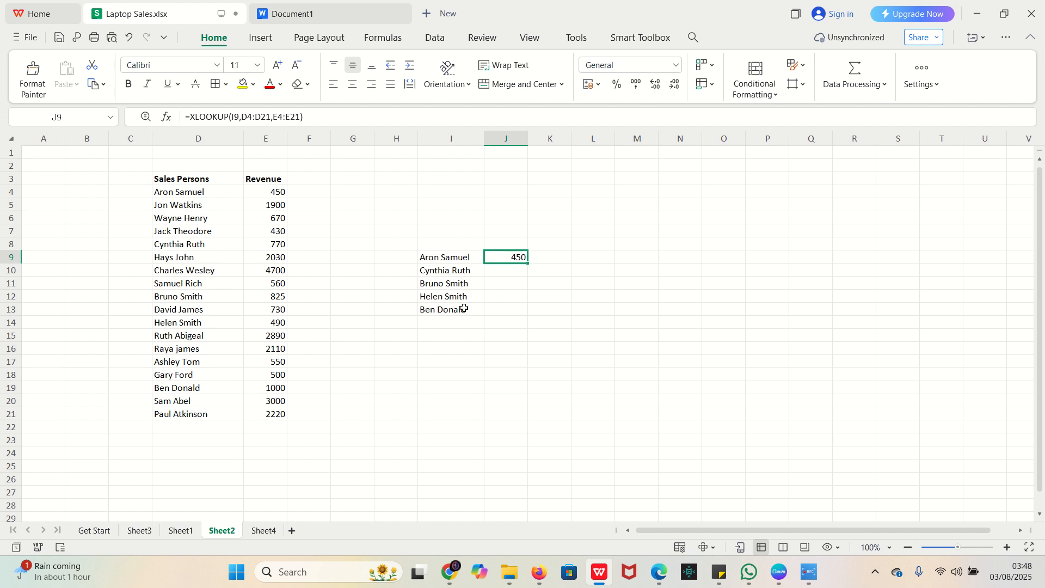
{"action": "double_click", "coordinate": [513, 258]}
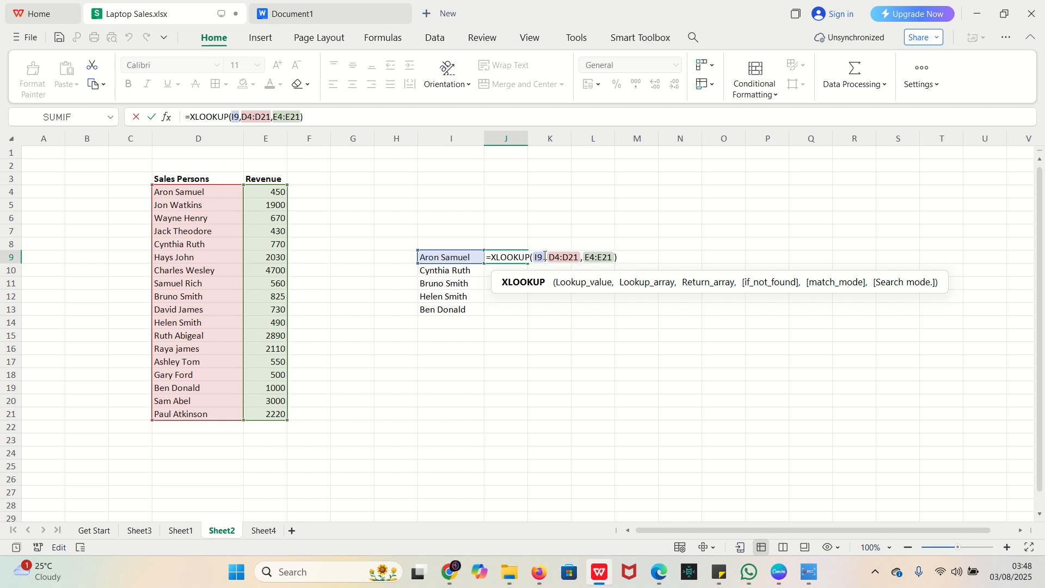
{"action": "left_click_drag", "start_coordinate": [552, 256], "coordinate": [583, 255]}
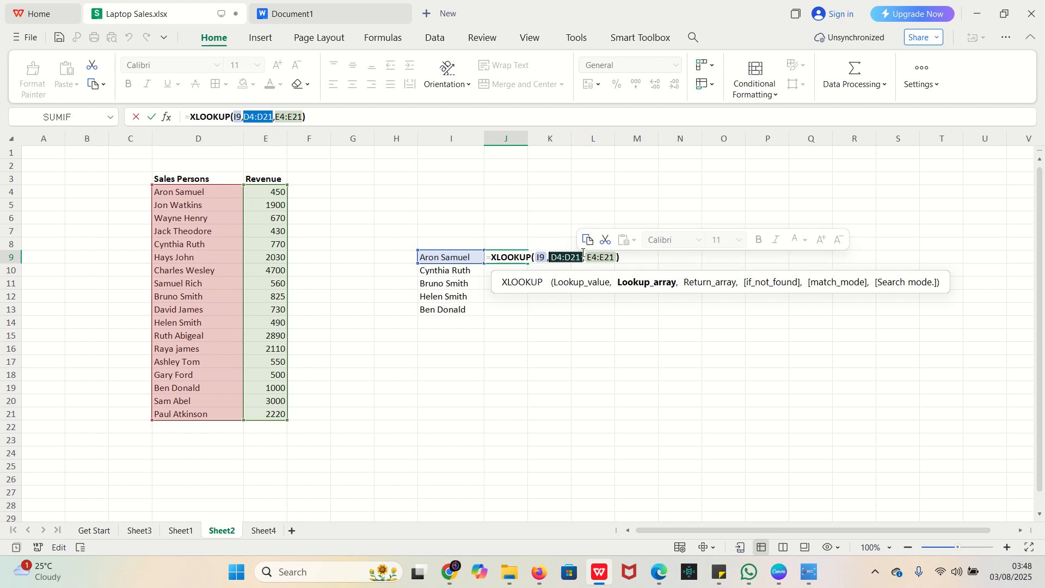
{"action": "key", "text": "F4"}
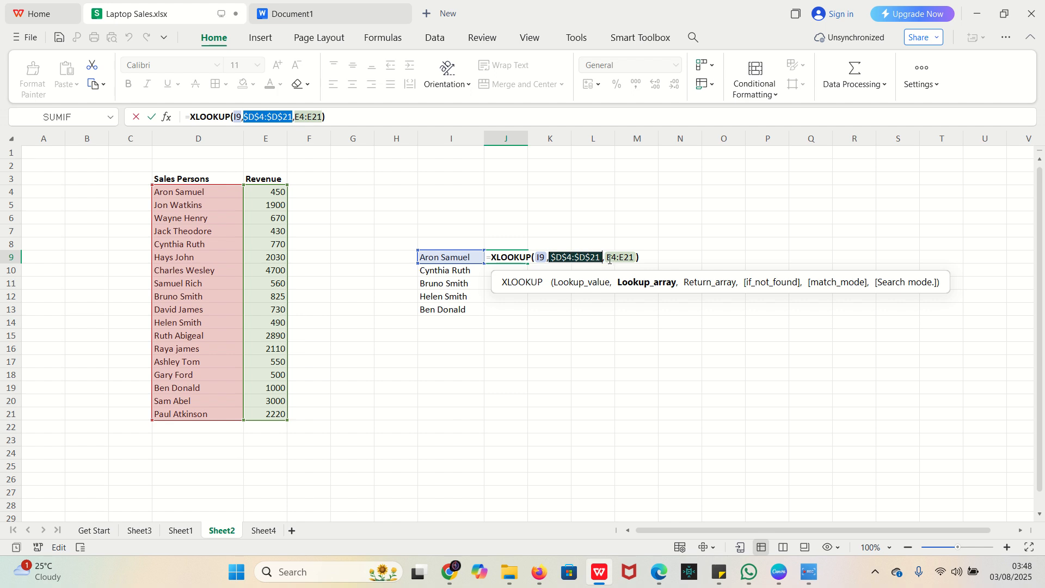
{"action": "left_click_drag", "start_coordinate": [606, 257], "coordinate": [636, 256]}
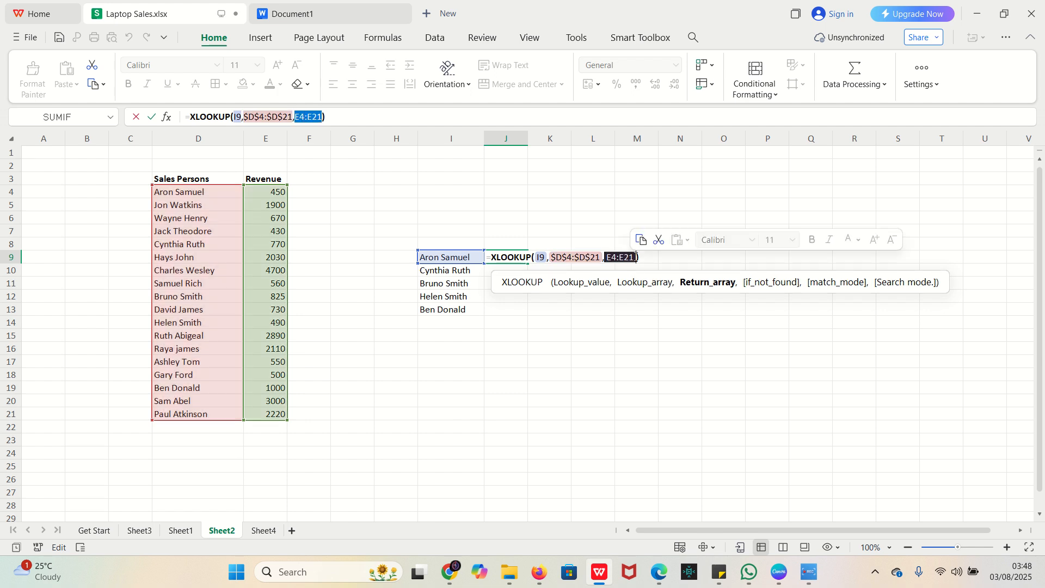
{"action": "key", "text": "F4"}
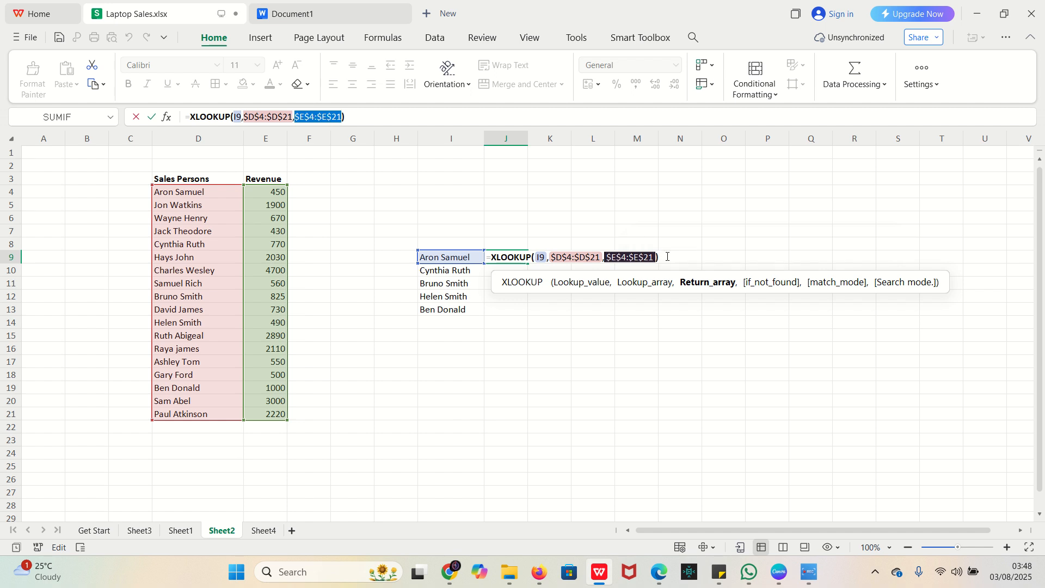
{"action": "key", "text": "Return"}
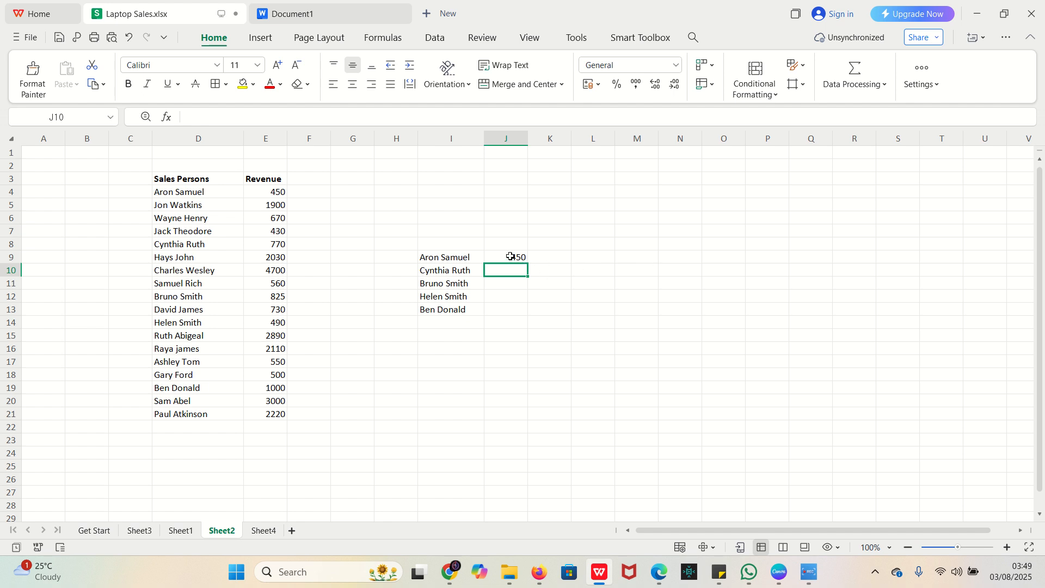
Step: Copy the XLOOKUP formula from J9 down through J13 for the remaining listed sales persons
{"action": "left_click", "coordinate": [511, 257]}
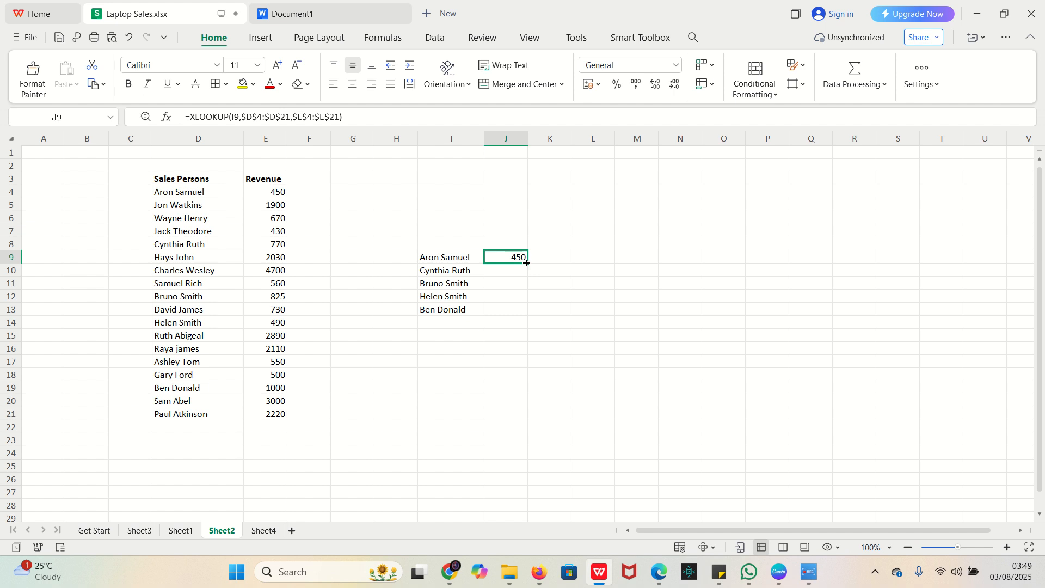
{"action": "left_click_drag", "start_coordinate": [526, 263], "coordinate": [524, 310]}
{"action": "left_click", "coordinate": [551, 297]}
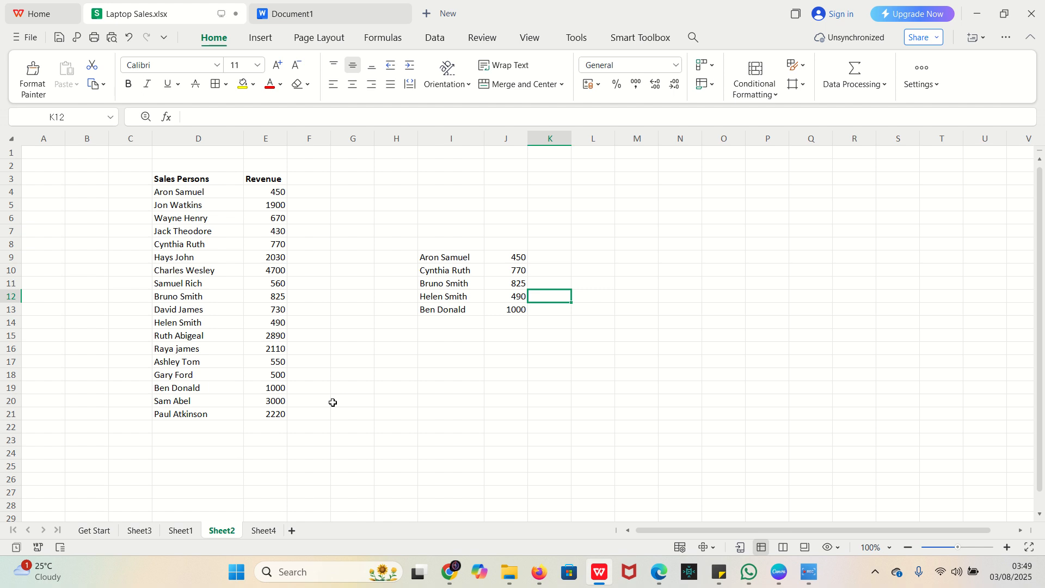
Step: In N7 of Sheet4, enter an XLOOKUP formula with lookup value M7, lookup array C3:I3 and the 2020 row C9:I9 as return array
{"action": "left_click", "coordinate": [266, 532]}
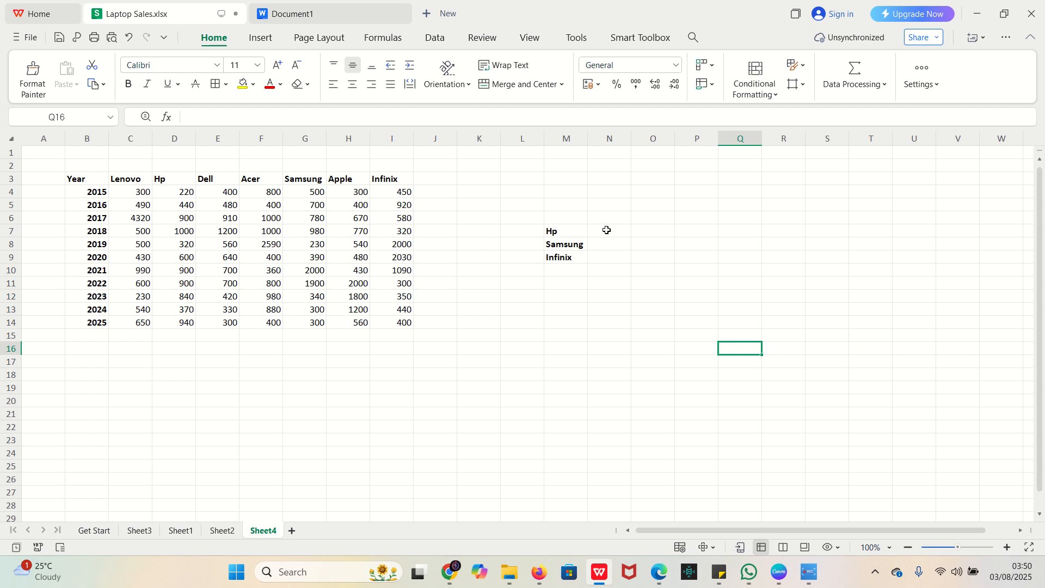
{"action": "left_click", "coordinate": [610, 235]}
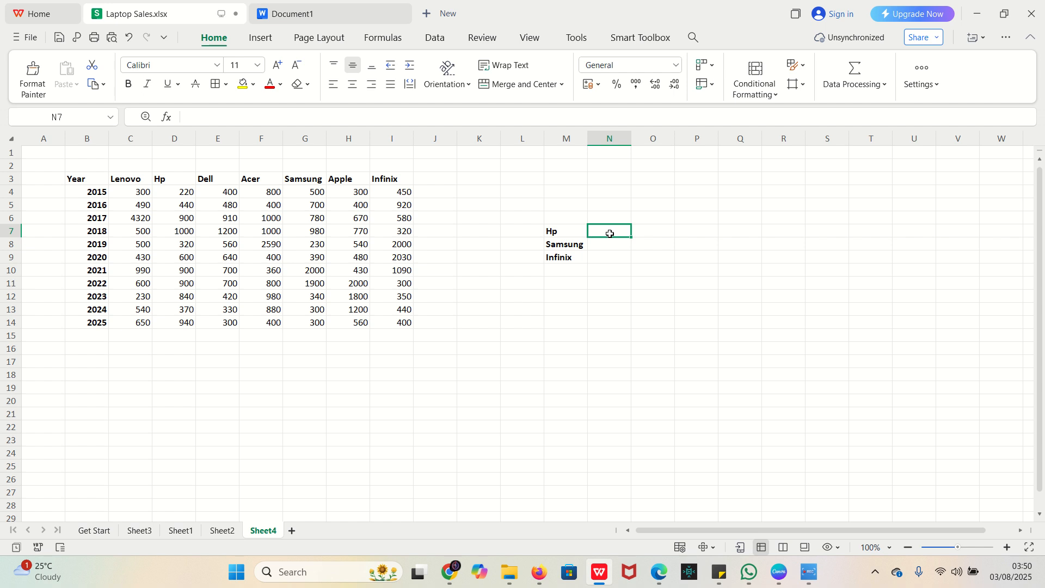
{"action": "type", "text": "="}
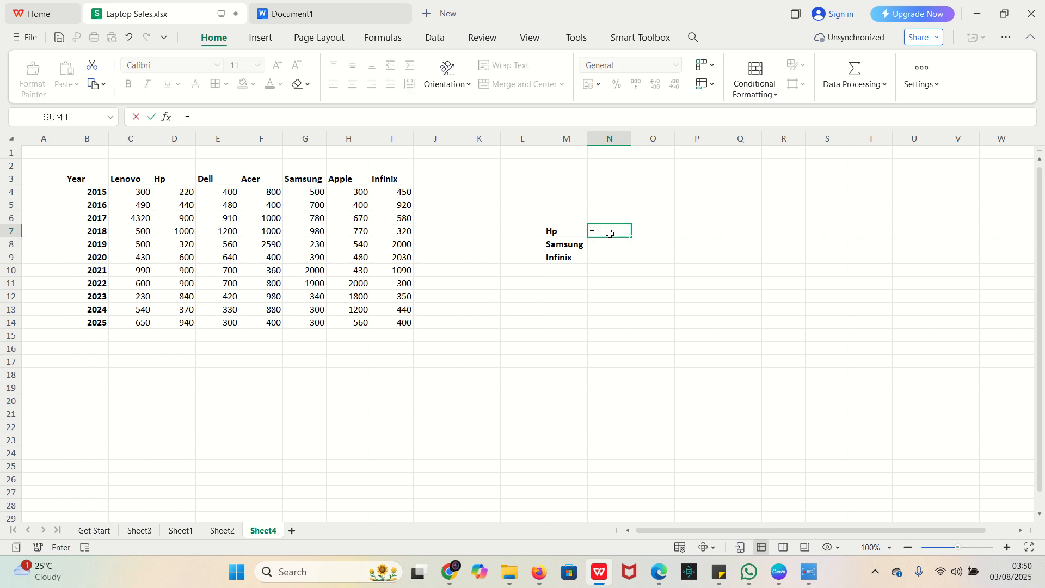
{"action": "type", "text": "xl"}
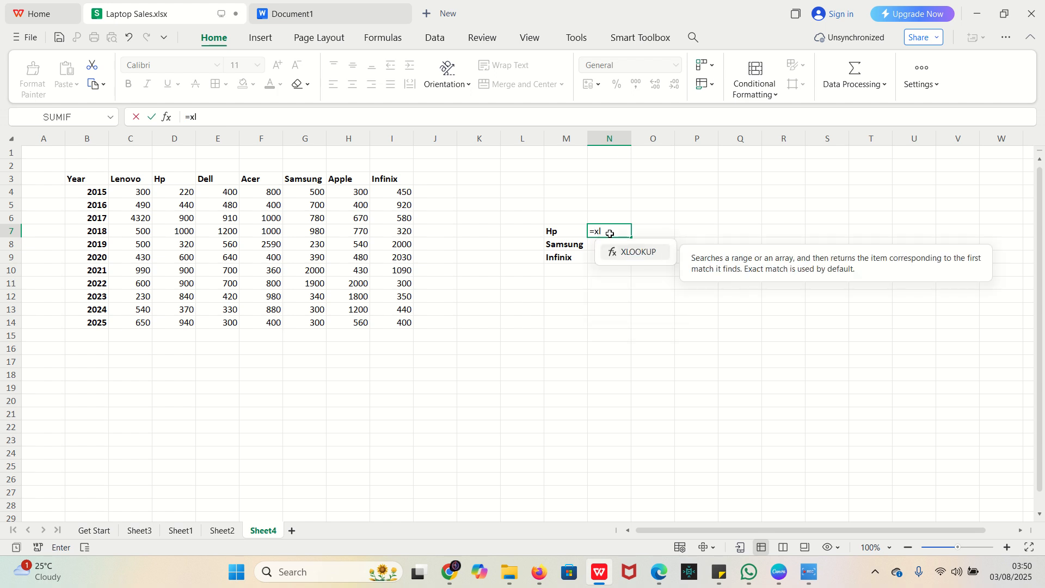
{"action": "double_click", "coordinate": [635, 252]}
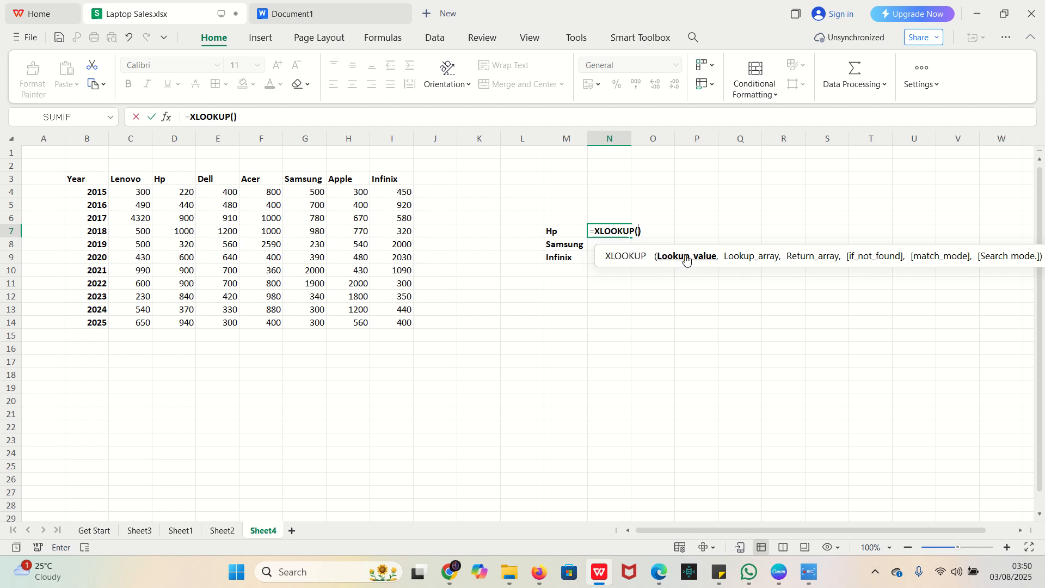
{"action": "left_click", "coordinate": [562, 231]}
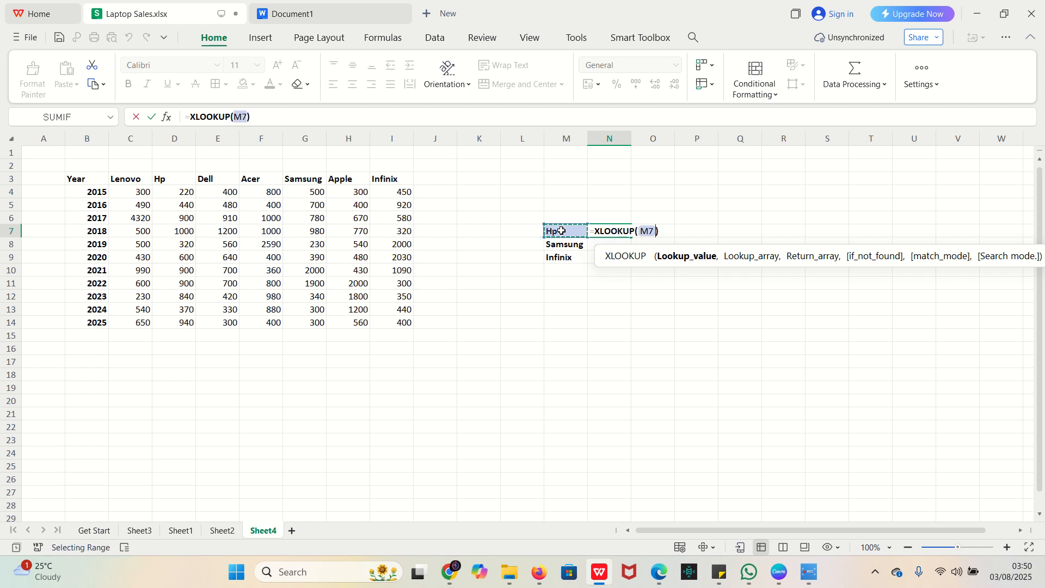
{"action": "type", "text": ","}
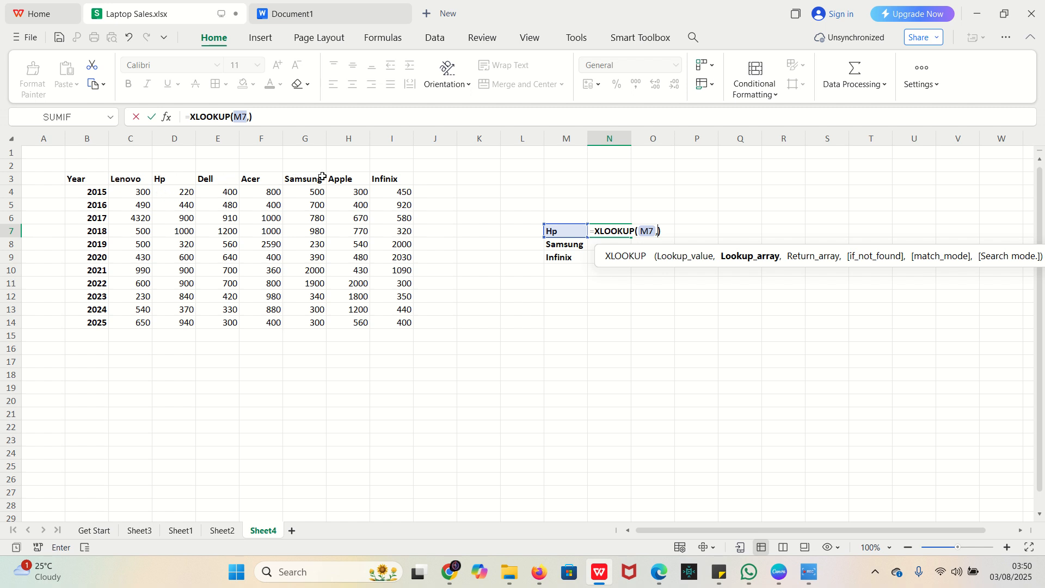
{"action": "left_click_drag", "start_coordinate": [133, 179], "coordinate": [388, 182]}
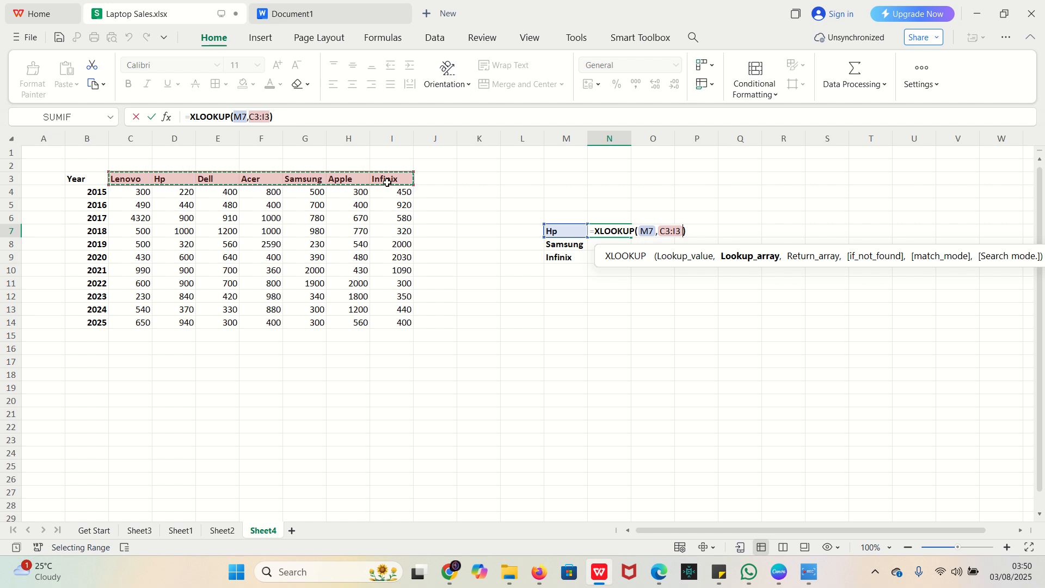
{"action": "type", "text": ","}
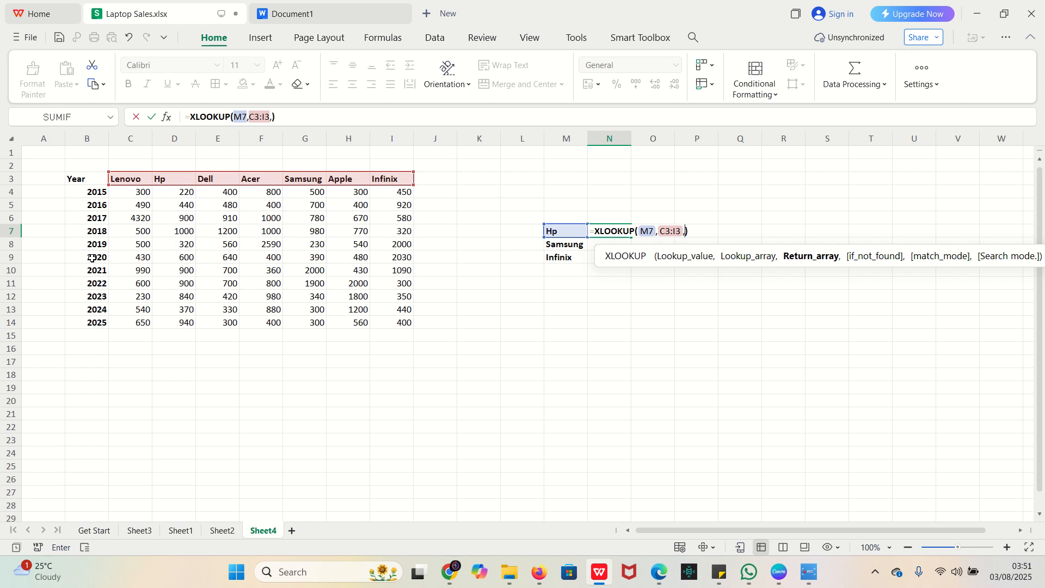
{"action": "left_click_drag", "start_coordinate": [125, 256], "coordinate": [390, 262]}
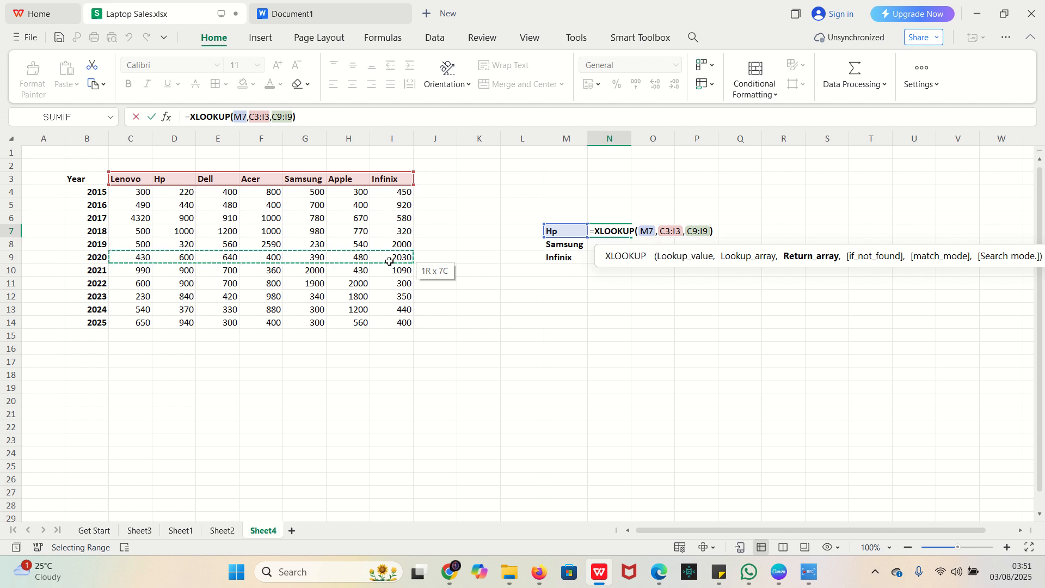
{"action": "left_click_drag", "start_coordinate": [390, 262], "coordinate": [390, 262]}
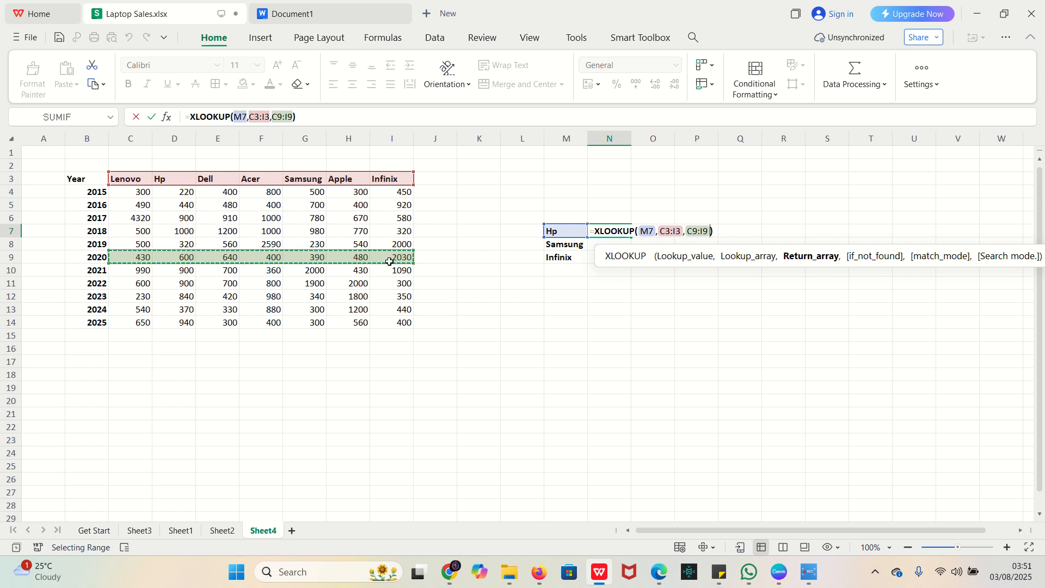
{"action": "key", "text": "Return"}
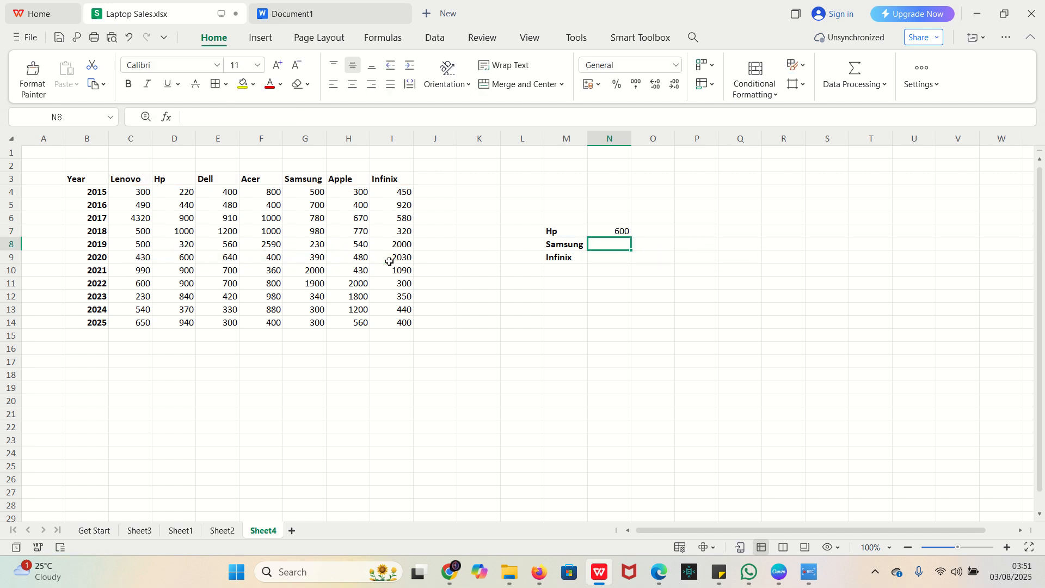
Step: Make the lookup and return ranges in the N7 formula absolute, as $C$3:$I$3 and $C$9:$I$9
{"action": "double_click", "coordinate": [618, 231]}
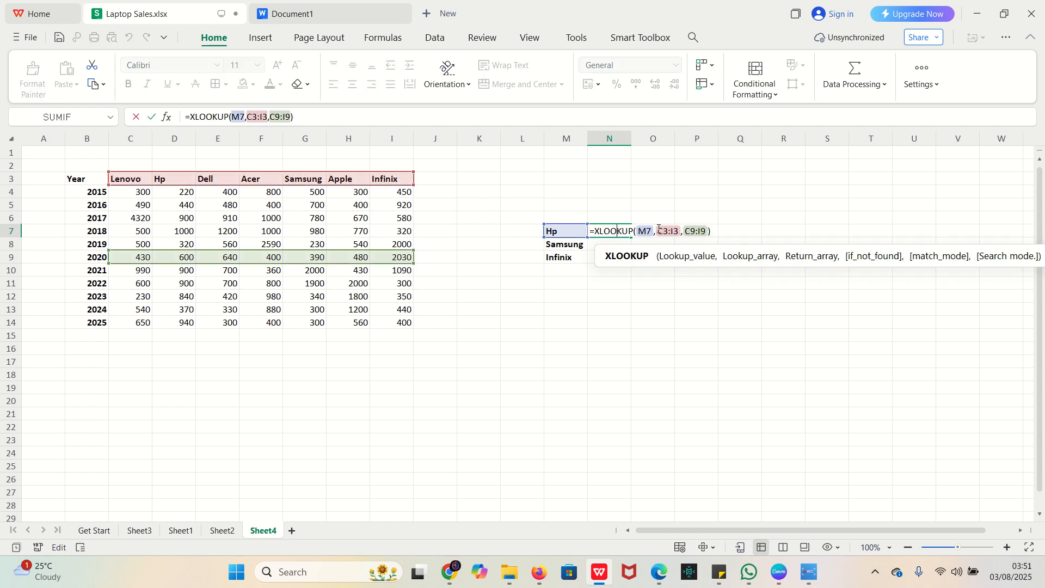
{"action": "left_click_drag", "start_coordinate": [660, 231], "coordinate": [683, 232]}
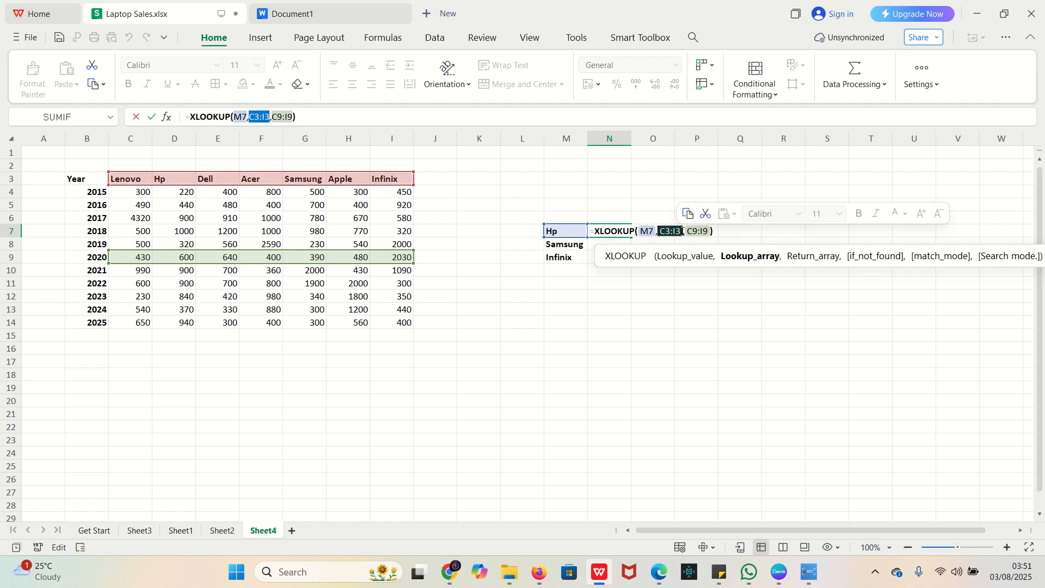
{"action": "key", "text": "F4"}
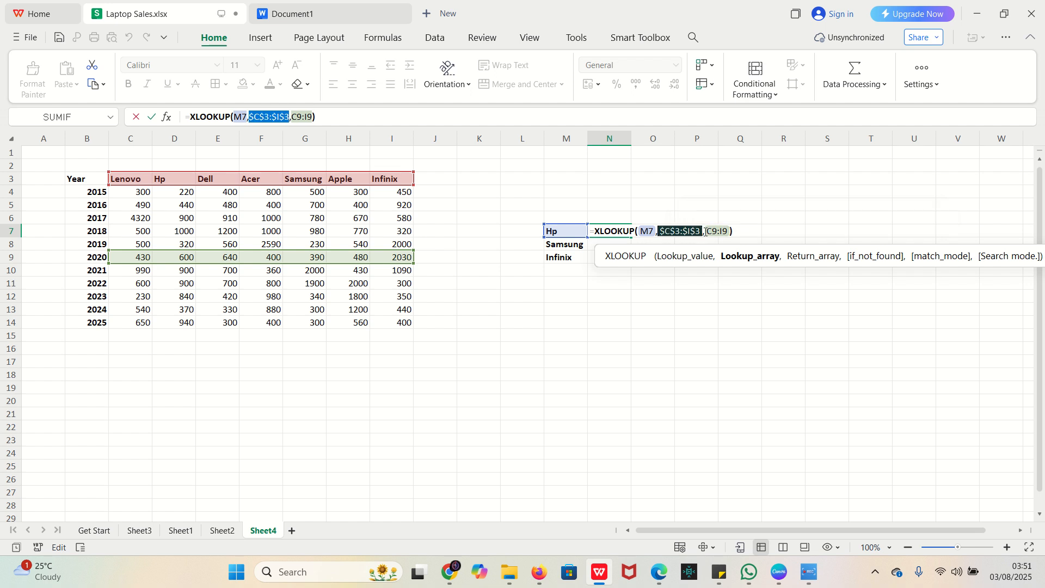
{"action": "left_click_drag", "start_coordinate": [707, 231], "coordinate": [730, 231]}
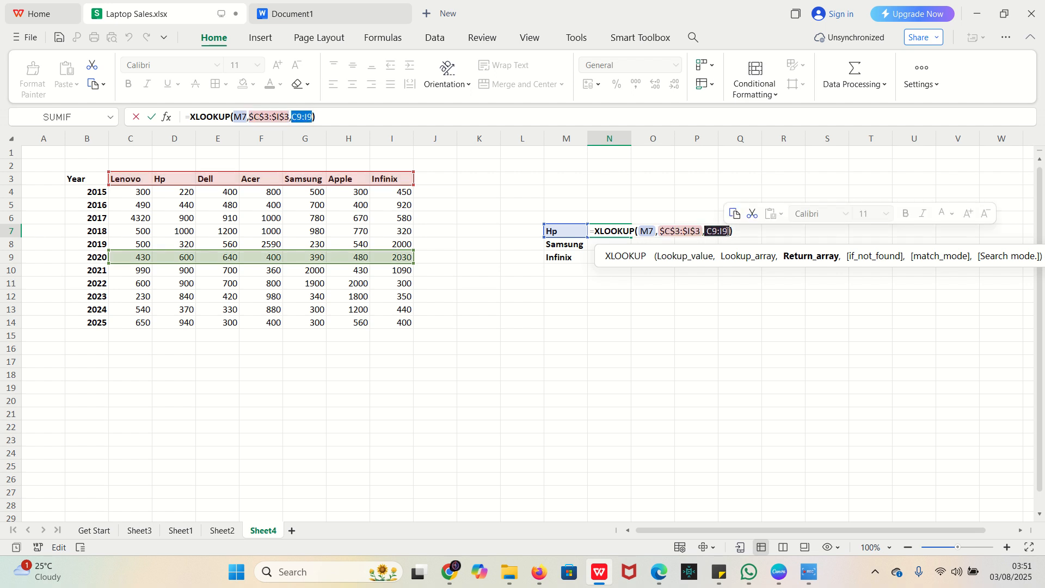
{"action": "key", "text": "F4"}
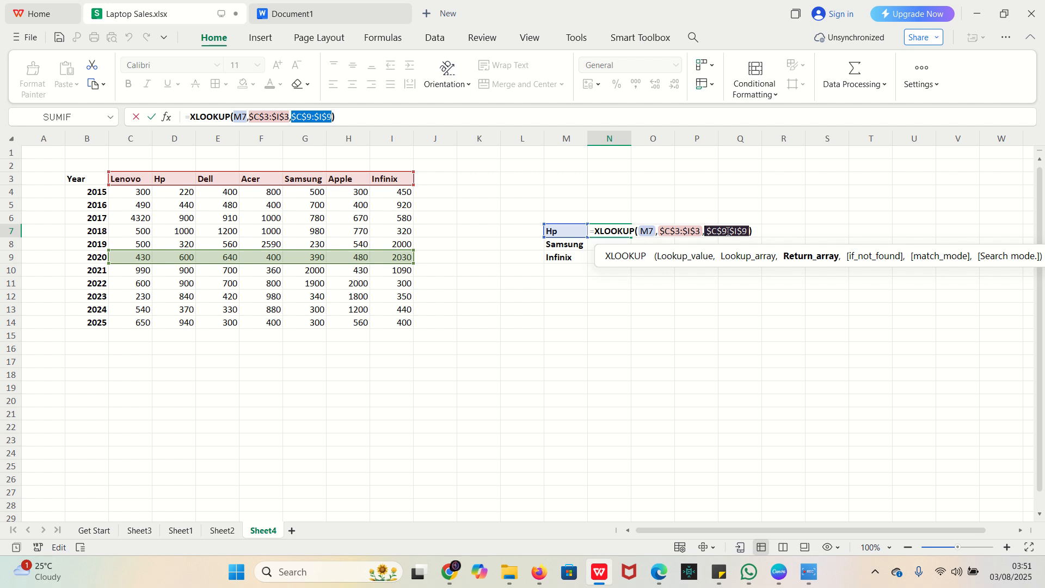
{"action": "key", "text": "Return"}
Step: Copy the XLOOKUP formula from N7 down through N9 for Samsung and Infinix
{"action": "left_click", "coordinate": [619, 233]}
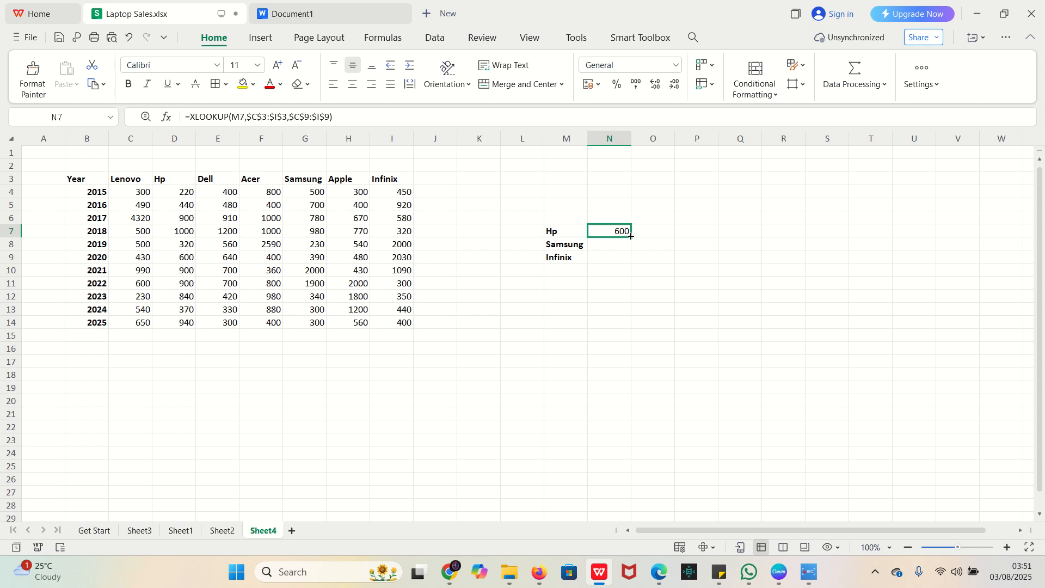
{"action": "left_click_drag", "start_coordinate": [631, 236], "coordinate": [626, 260]}
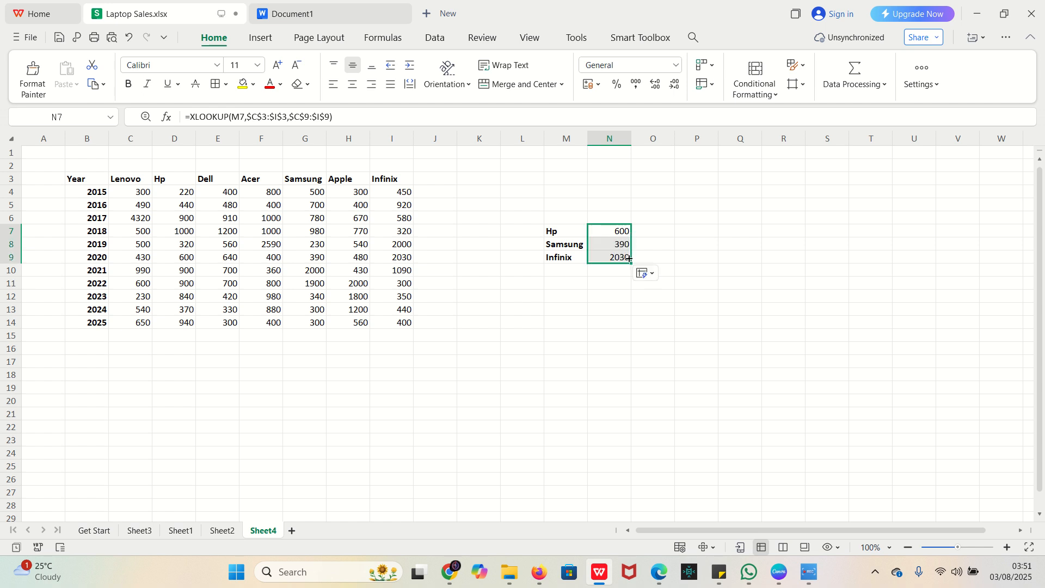
{"action": "left_click", "coordinate": [525, 296]}
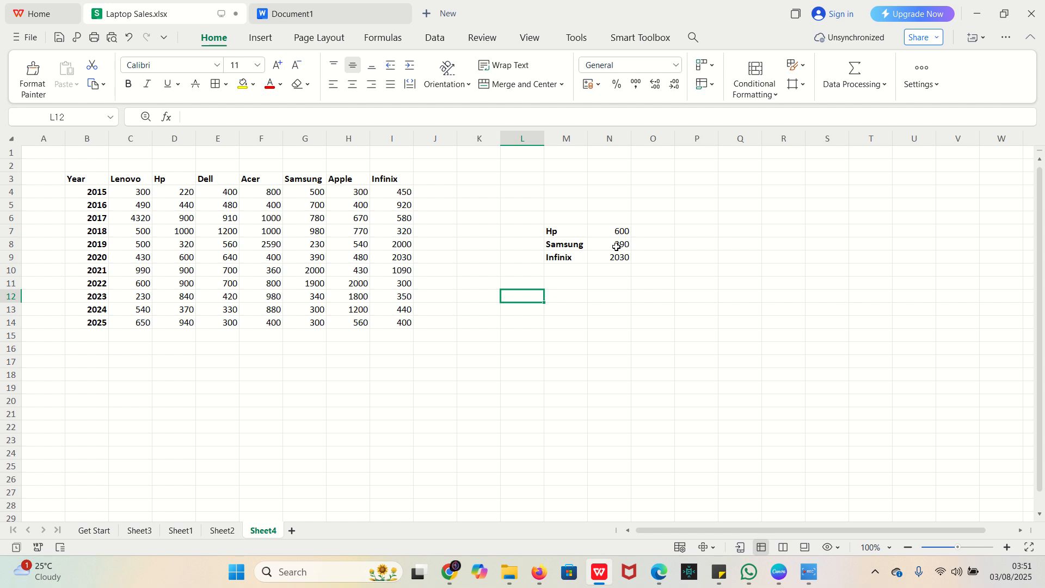
{"action": "left_click_drag", "start_coordinate": [617, 247], "coordinate": [607, 280]}
{"action": "left_click", "coordinate": [607, 280]}
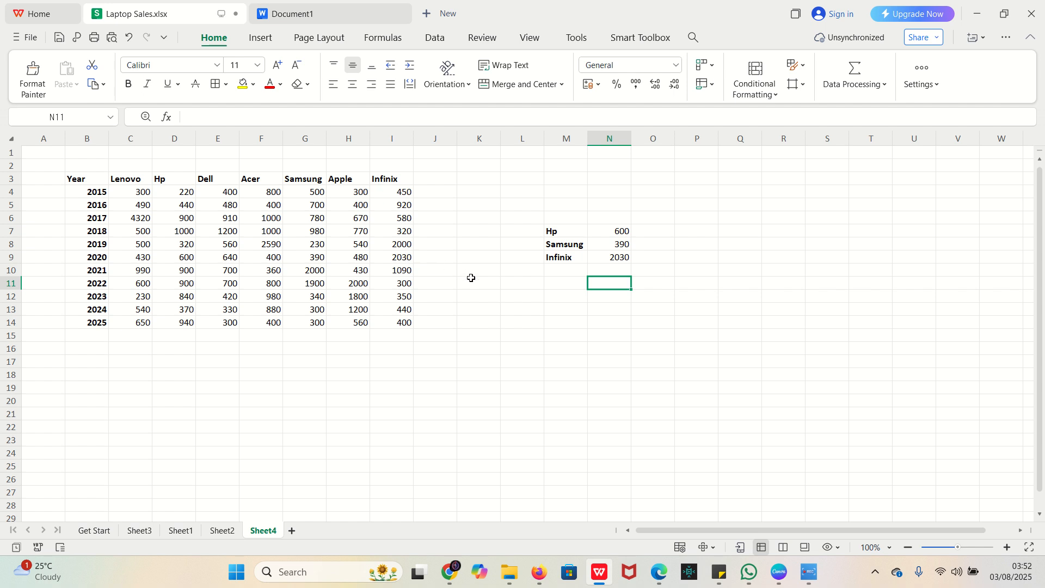
{"action": "left_click", "coordinate": [512, 377]}
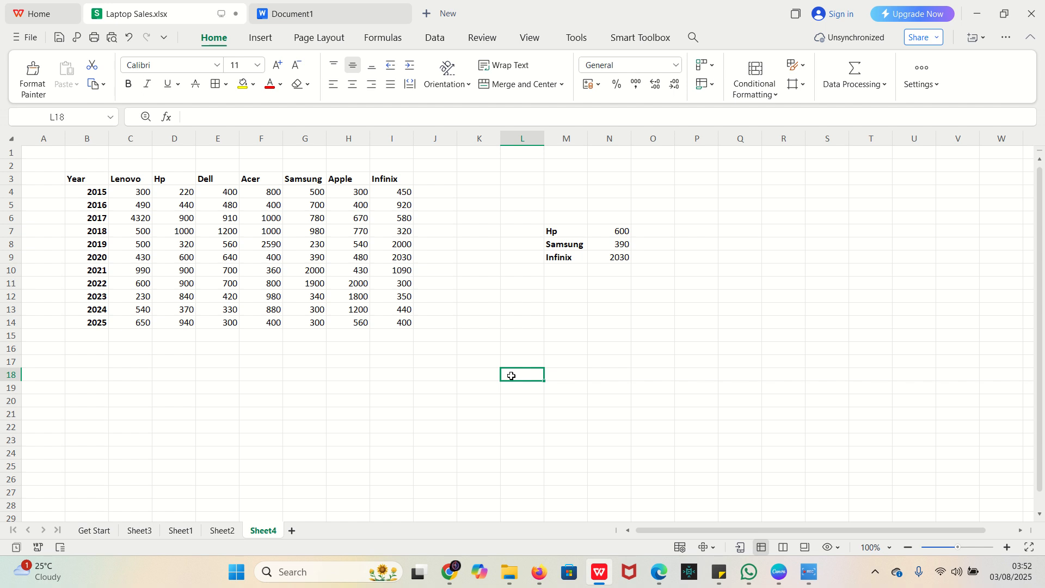
{"action": "left_click", "coordinate": [808, 573]}
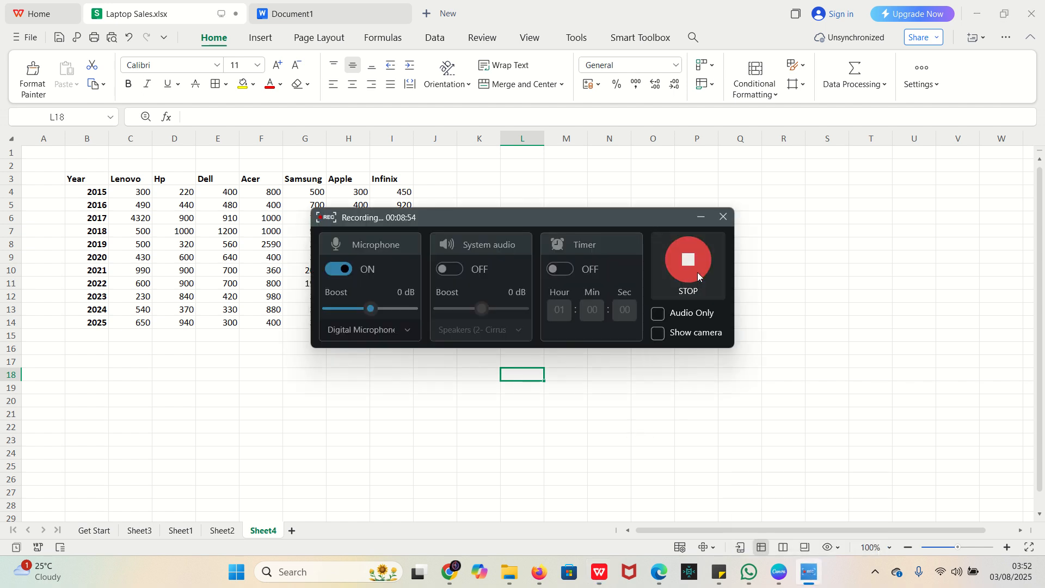